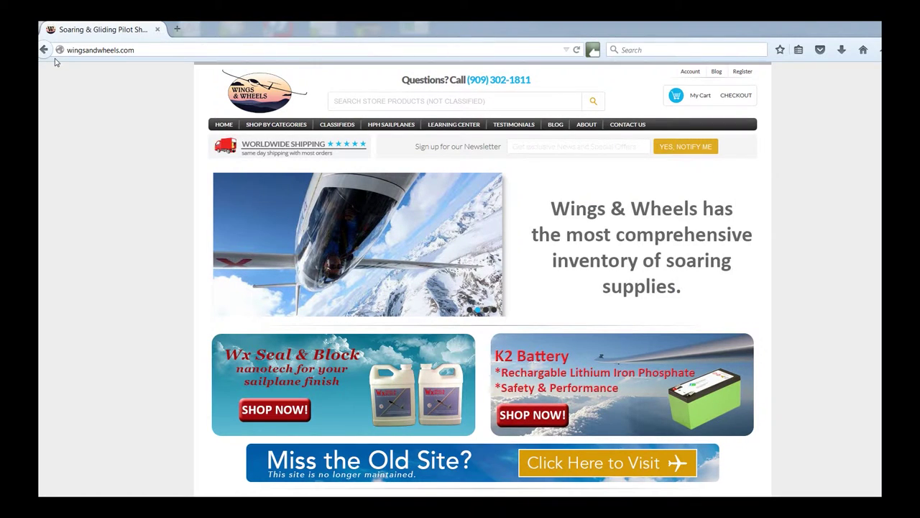
Sign in to Wings & Wheels classifieds with the saved account e-mail and password.
left_click(345, 126)
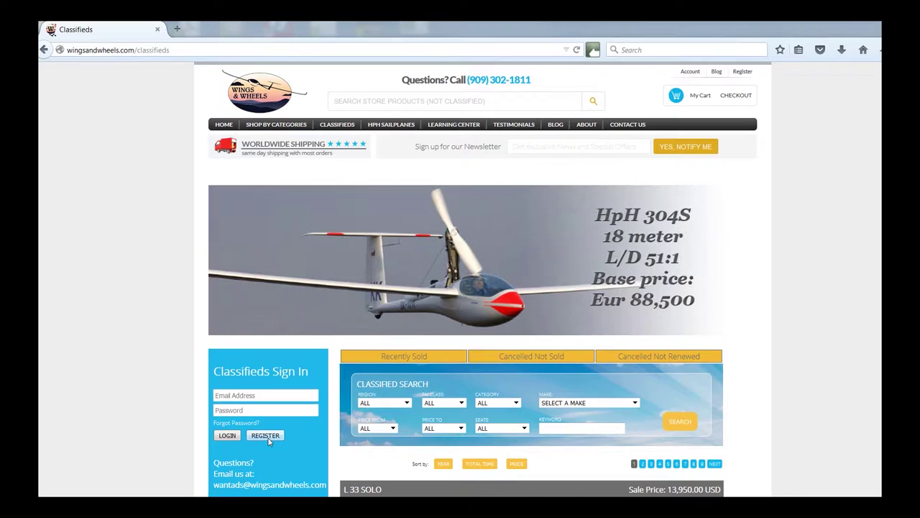
left_click(233, 394)
left_click(232, 412)
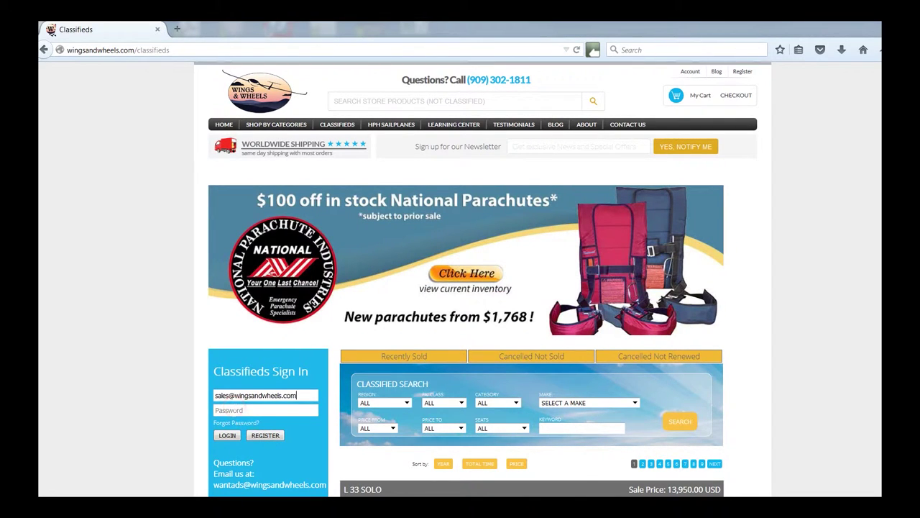
left_click(233, 409)
type("•••")
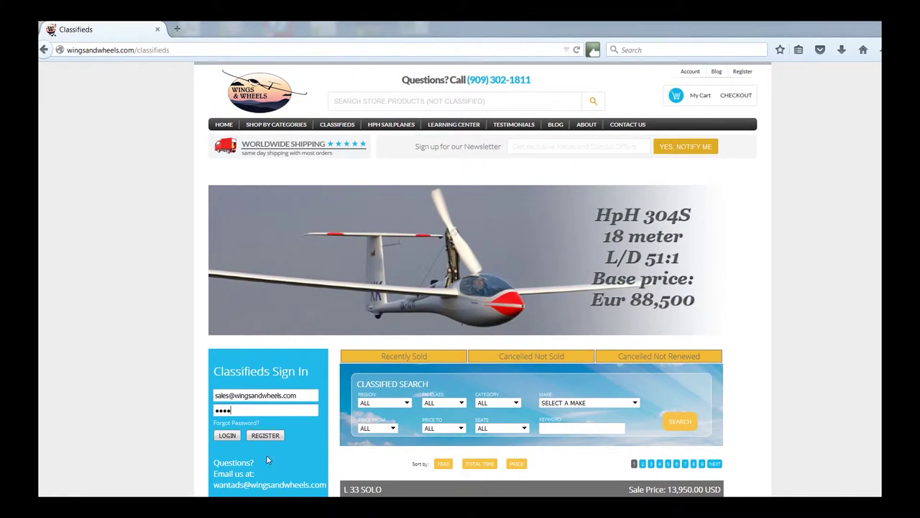
left_click(228, 435)
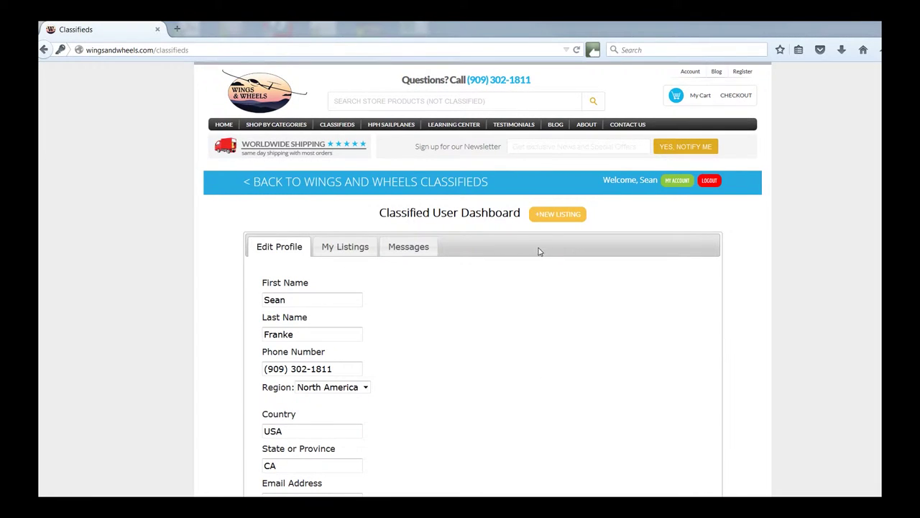
Start a new listing in the Gliders category with price 130000.
left_click(558, 215)
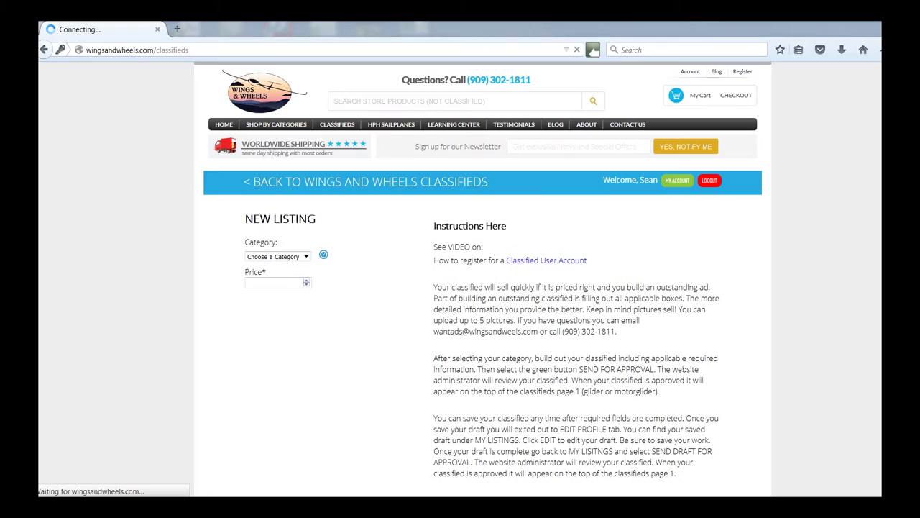
left_click(306, 259)
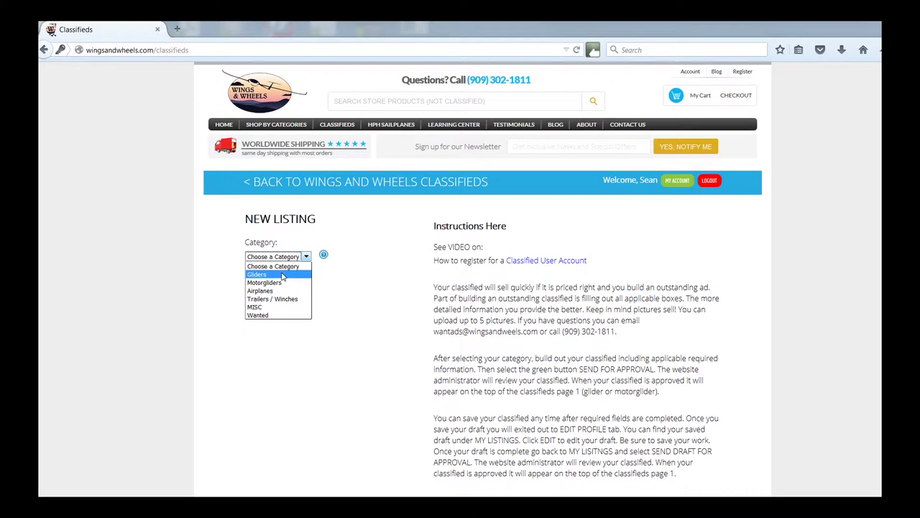
left_click(283, 276)
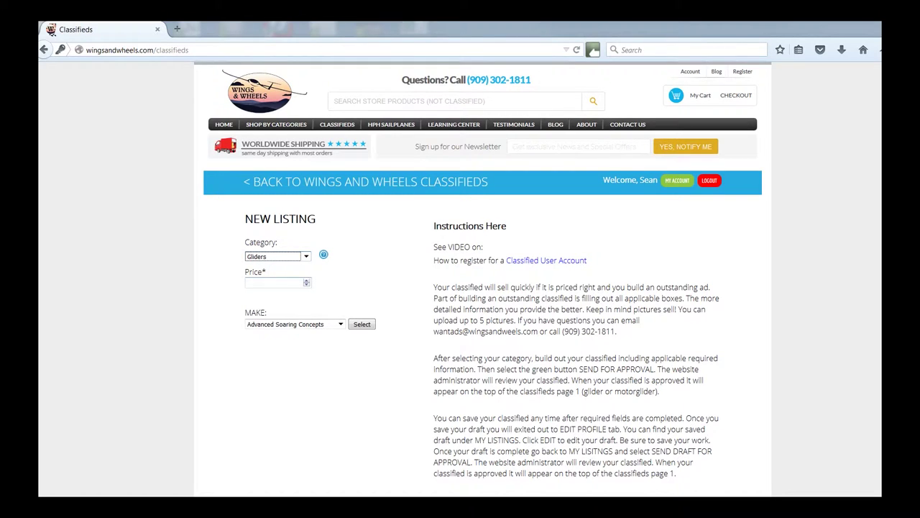
left_click(273, 282)
type("130")
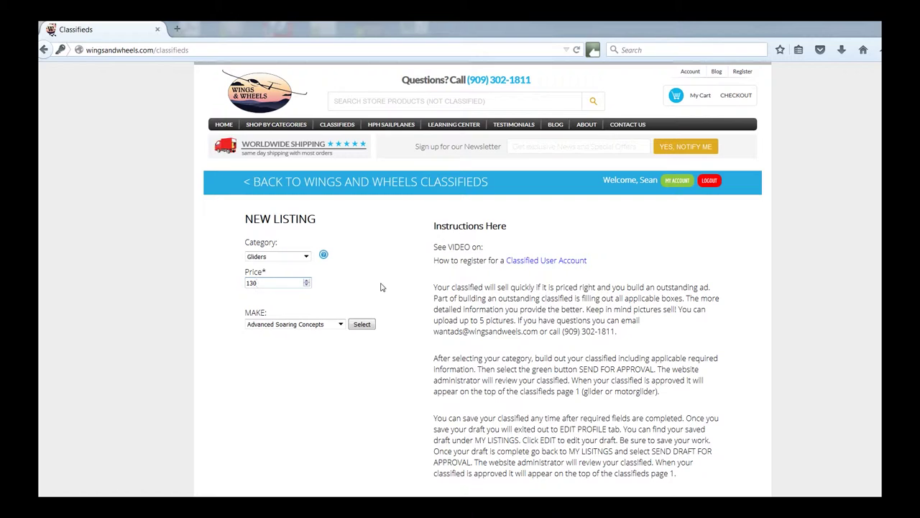
type("000")
Set the glider's make to HpH and its model to 304S.
left_click(270, 324)
left_click(341, 325)
left_click_drag(342, 339, 341, 387)
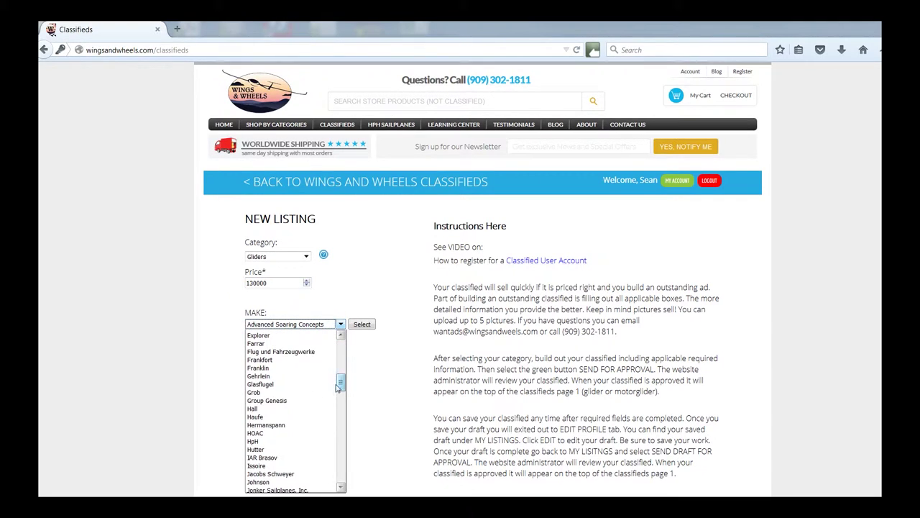
left_click(283, 441)
left_click(363, 325)
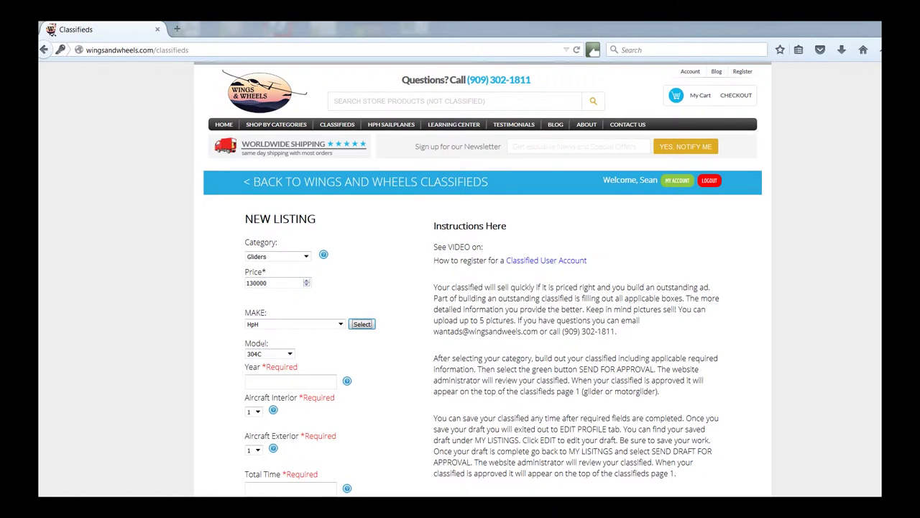
left_click(290, 353)
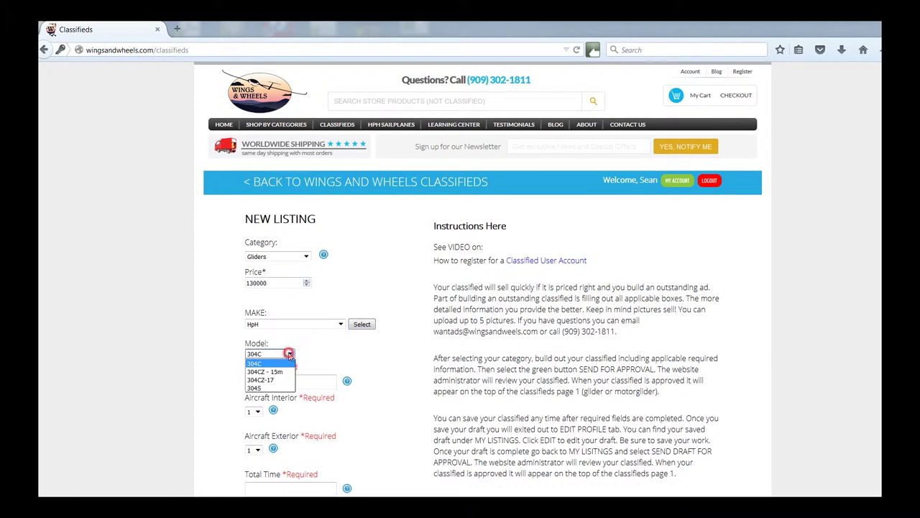
left_click(276, 388)
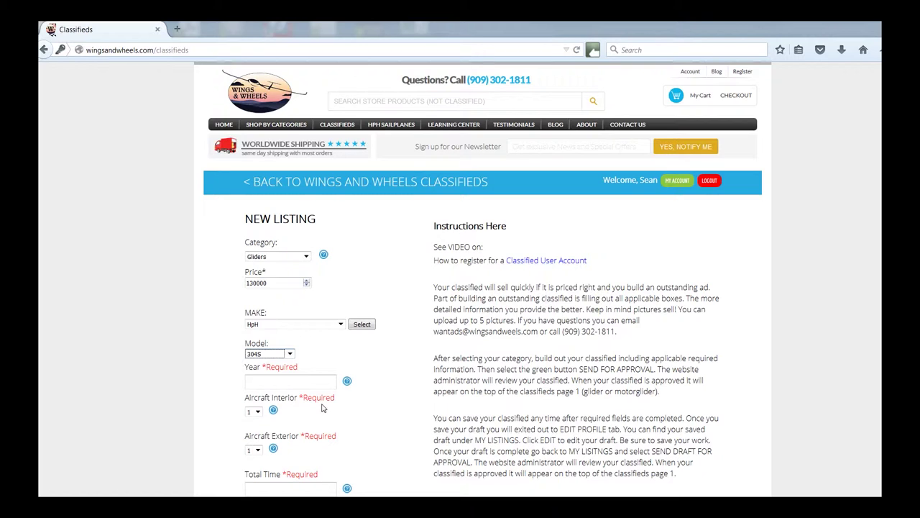
key("Tab")
Enter year 2013, then review the Aircraft Interior rating choices and their help text.
type("2013")
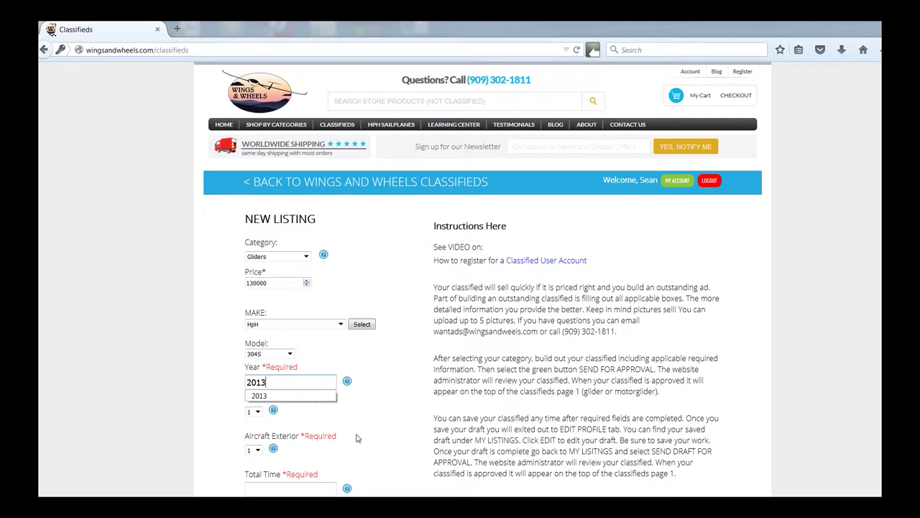
left_click(287, 397)
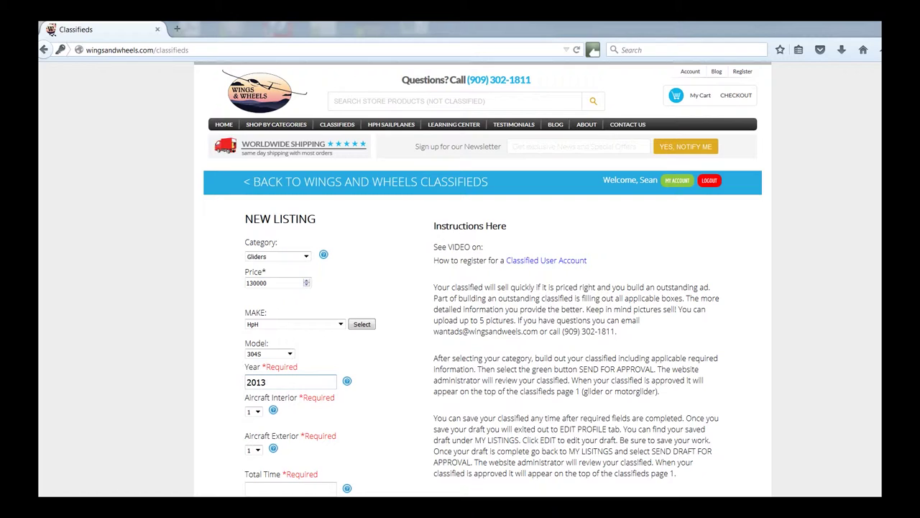
left_click(257, 413)
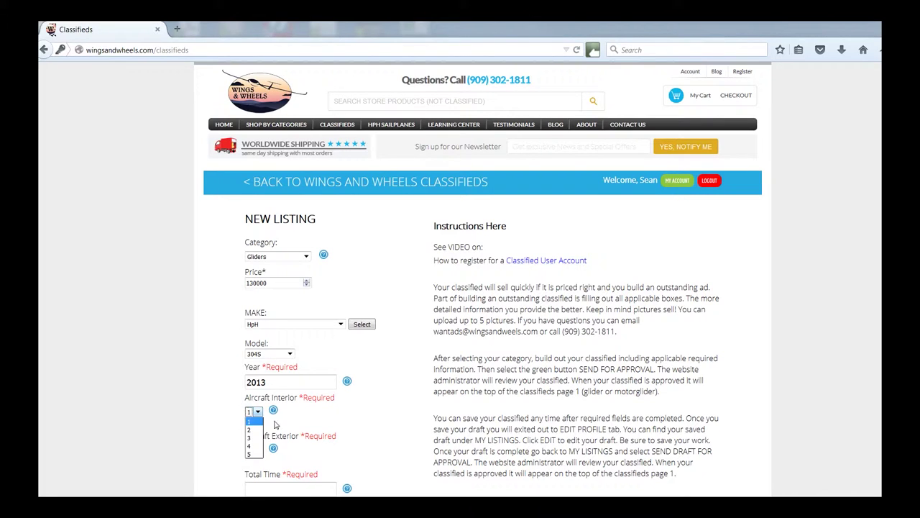
left_click(305, 415)
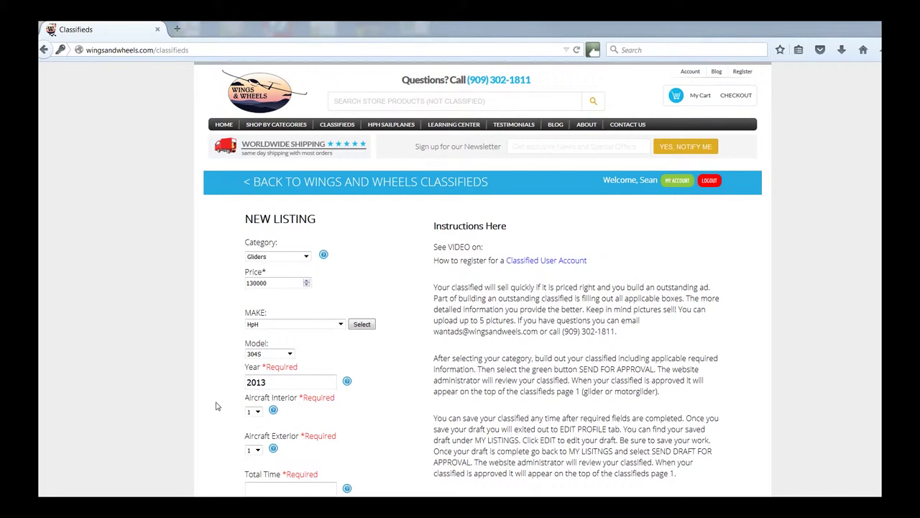
left_click(273, 410)
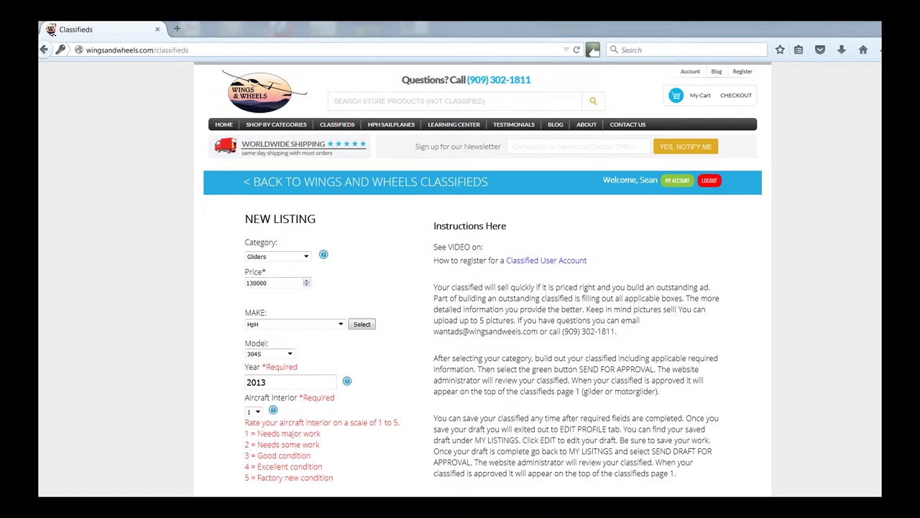
left_click(274, 410)
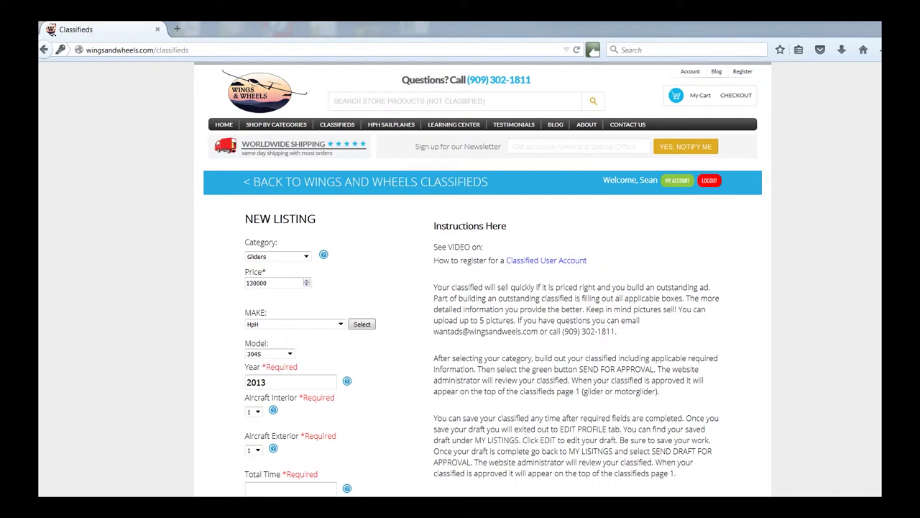
Fill in the Engine, Airspeed and Altimeter fields and avionics, including LX9000, Trig 22 and Oudie 2.
scroll(482, 287, "down", 5)
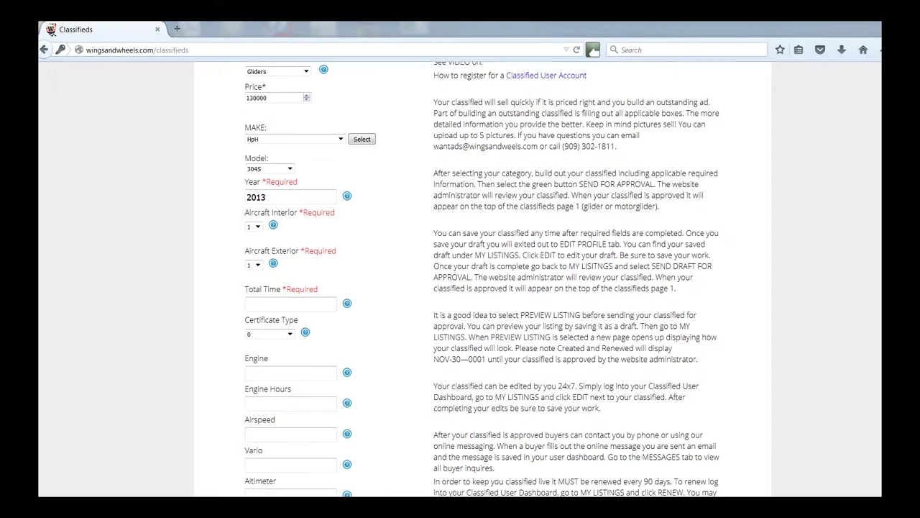
scroll(481, 288, "down", 3)
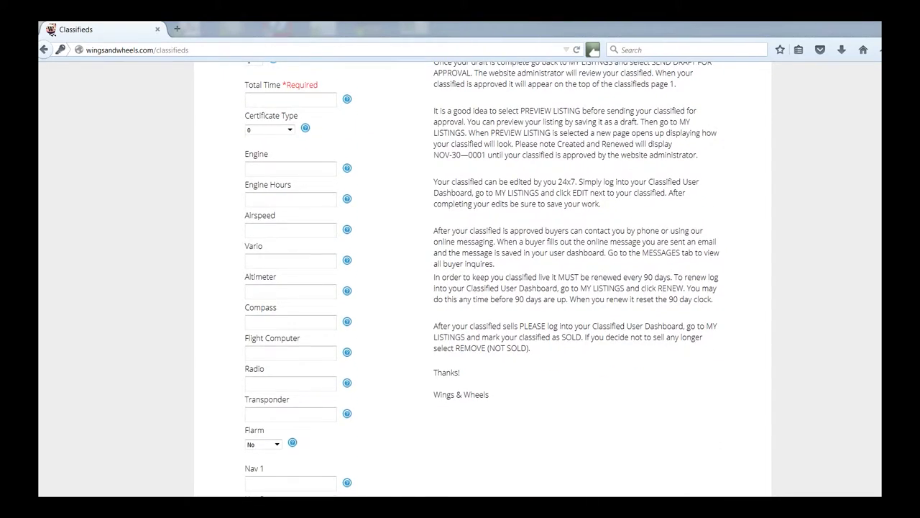
scroll(482, 288, "down", 10)
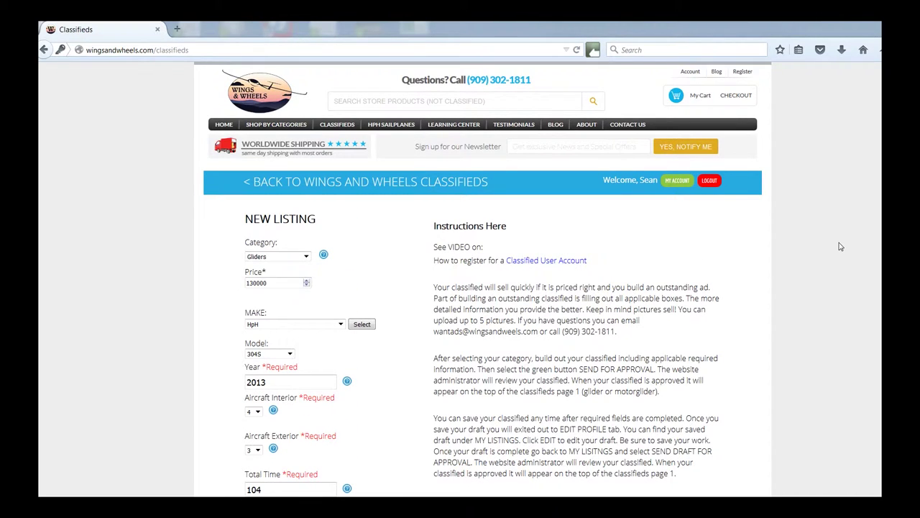
scroll(483, 279, "down", 5)
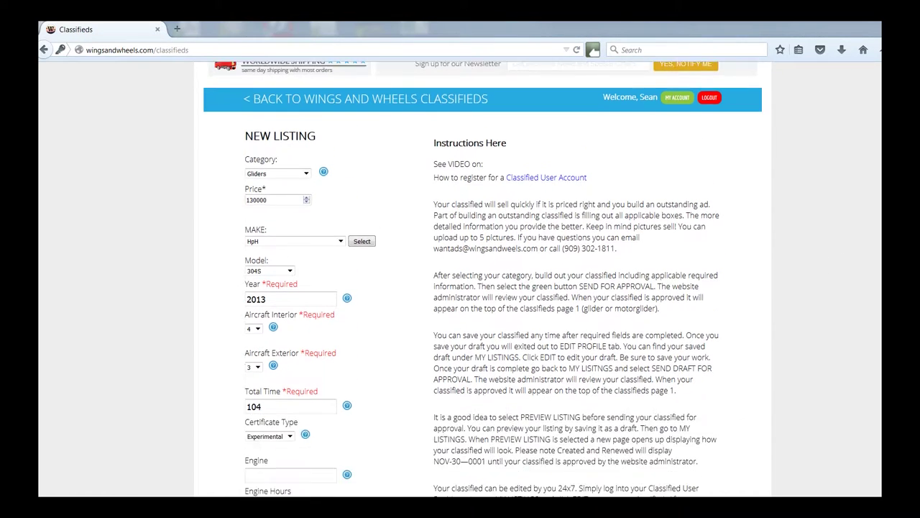
scroll(285, 175, "down", 3)
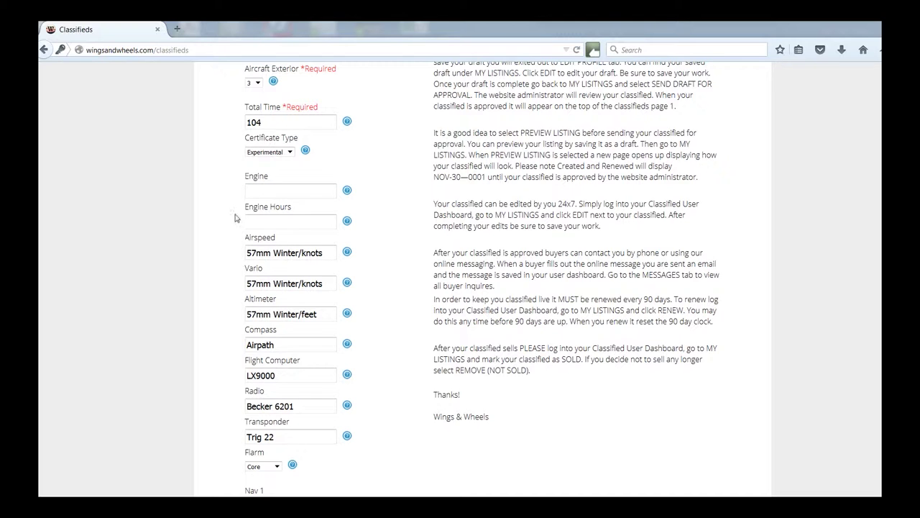
left_click(291, 190)
left_click(290, 253)
left_click(290, 314)
scroll(482, 279, "down", 5)
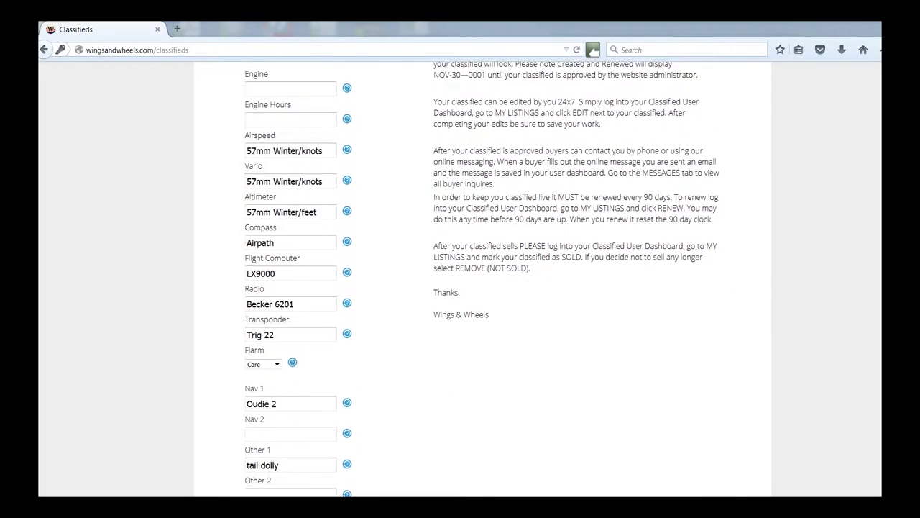
Add Oxygen MH O2, S/N 44, last inspection January 2015, trailer rating 4 and the description.
scroll(426, 240, "down", 2)
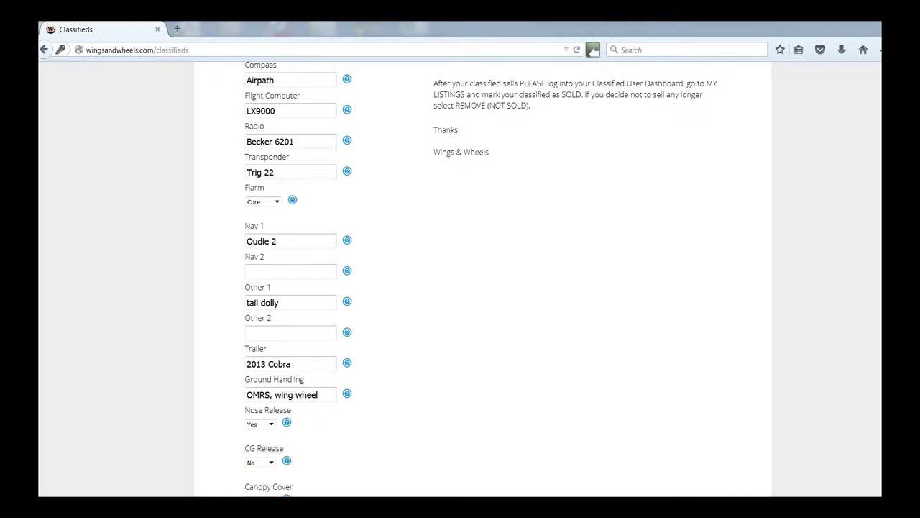
scroll(482, 279, "down", 3)
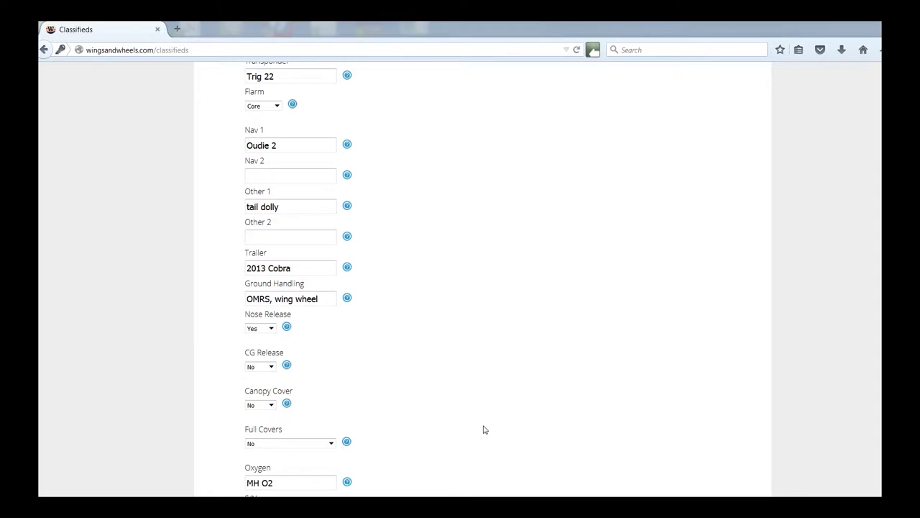
scroll(482, 427, "down", 3)
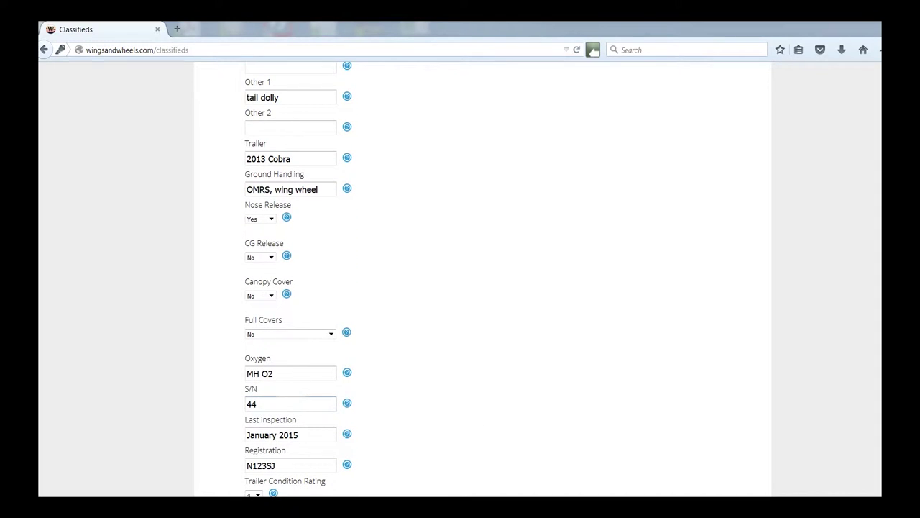
scroll(475, 433, "down", 3)
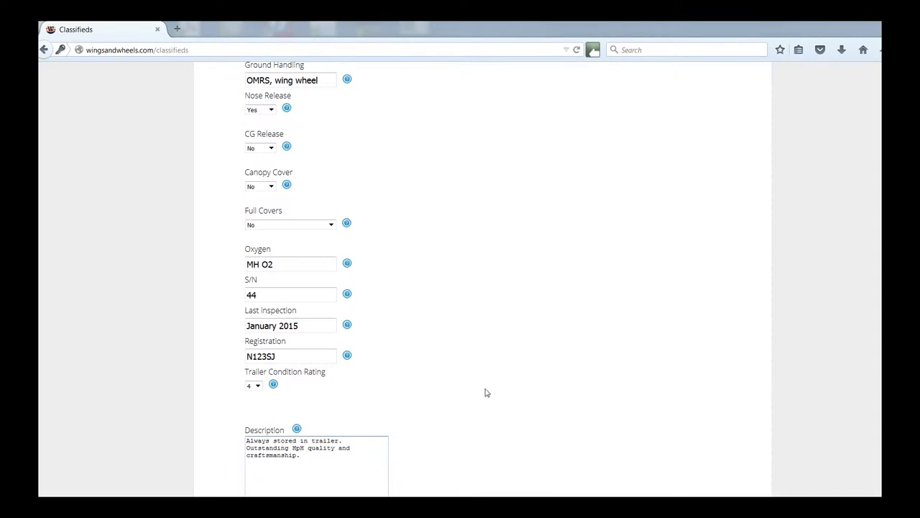
left_click(291, 324)
scroll(475, 385, "down", 3)
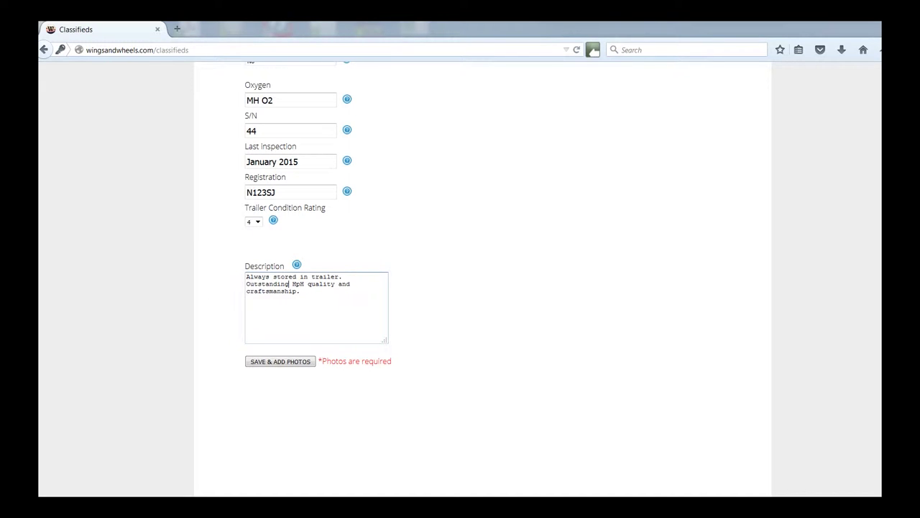
Save the listing details and upload the photo 20150725_155405.jpg.
left_click(295, 362)
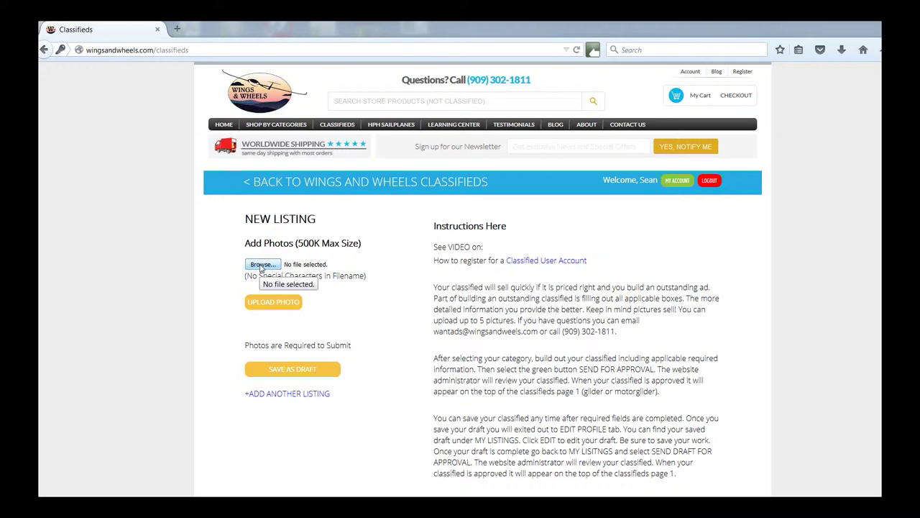
left_click(261, 266)
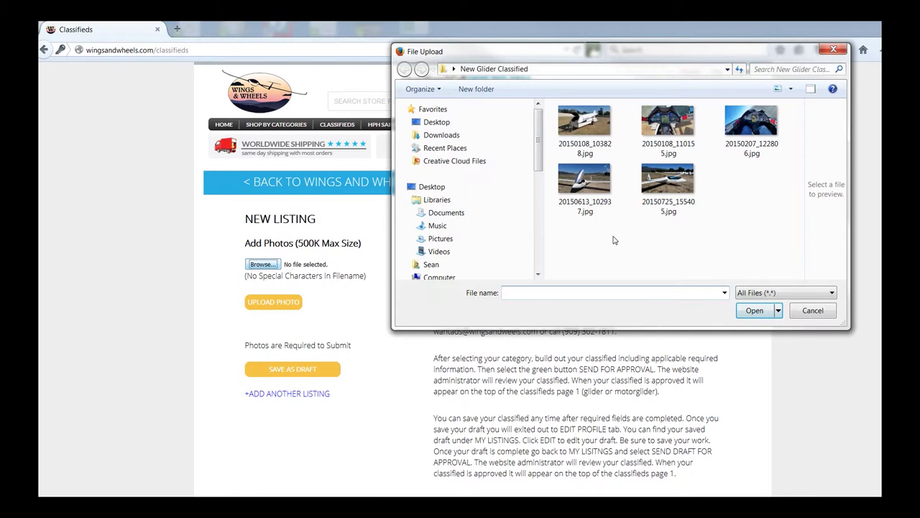
left_click(664, 189)
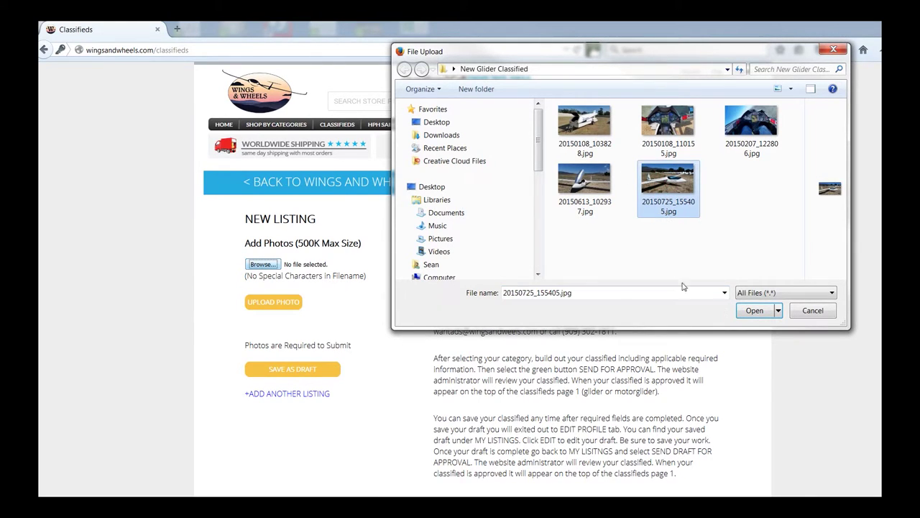
left_click(754, 311)
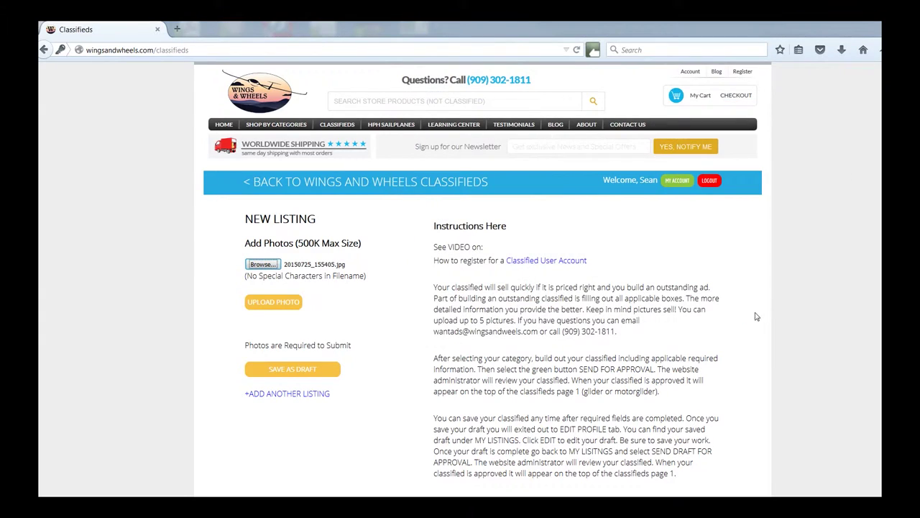
left_click(280, 303)
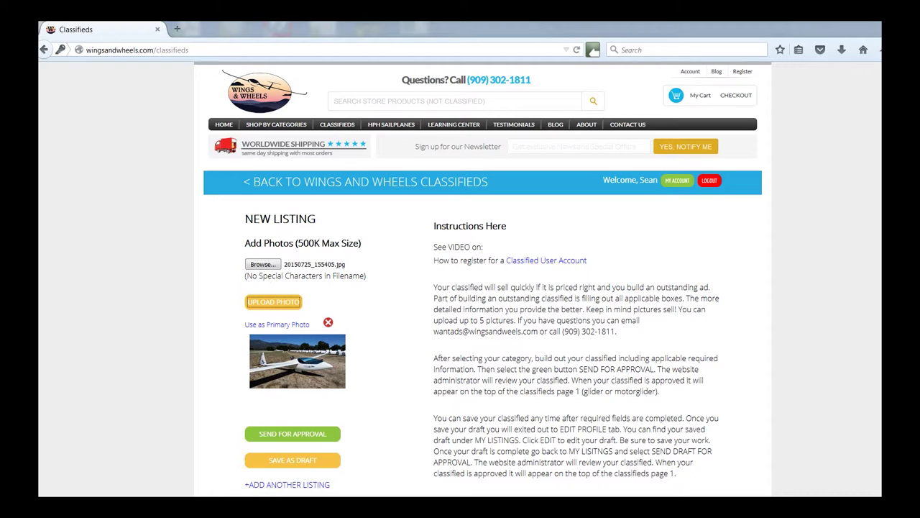
Choose 20150613_102937.jpg as the next glider photo to upload.
left_click(263, 264)
left_click(584, 186)
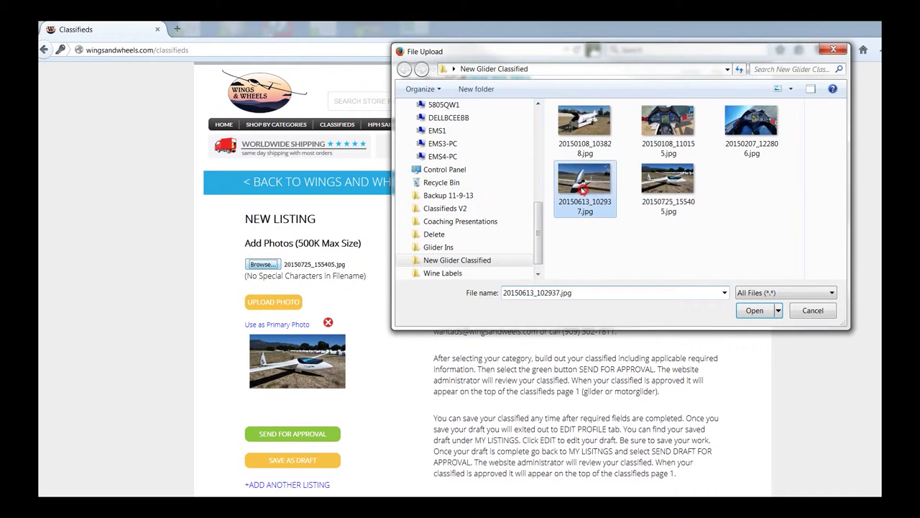
left_click(761, 318)
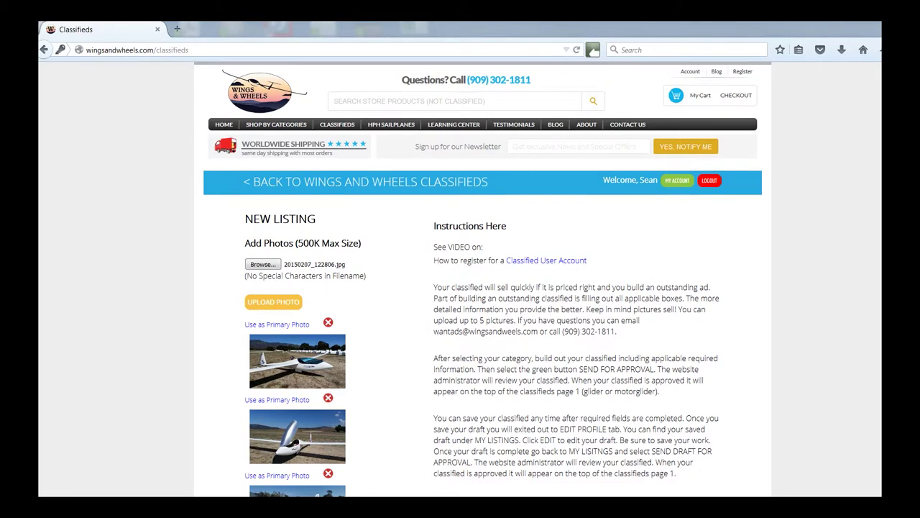
scroll(460, 287, "down", 5)
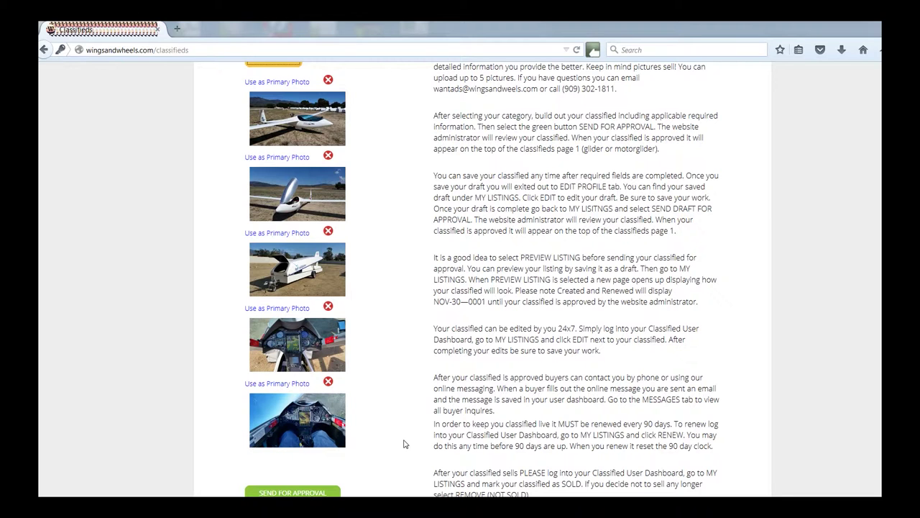
Set the first glider photo as the Primary Photo and confirm.
scroll(482, 280, "up", 1)
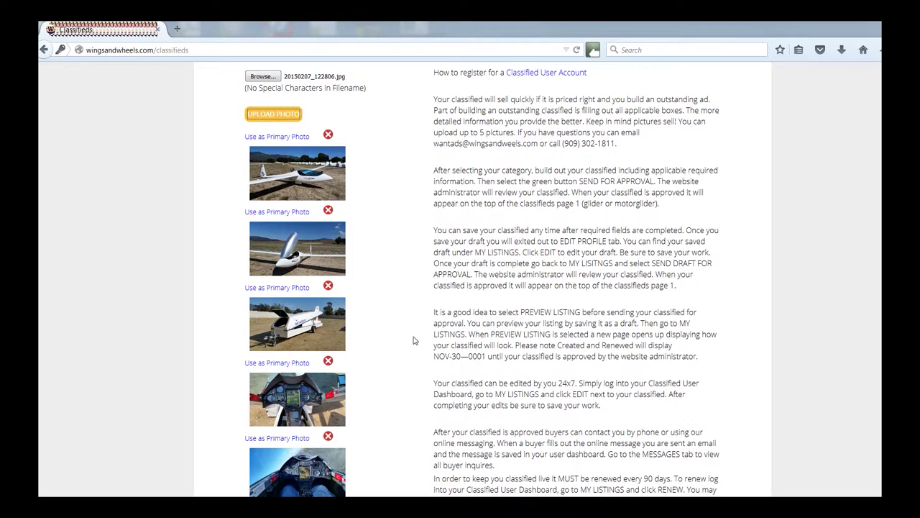
left_click(281, 138)
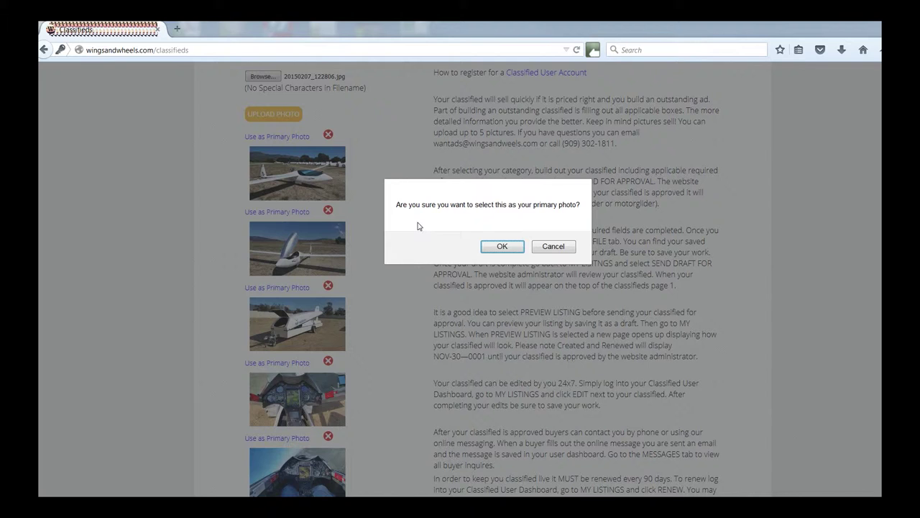
left_click(502, 246)
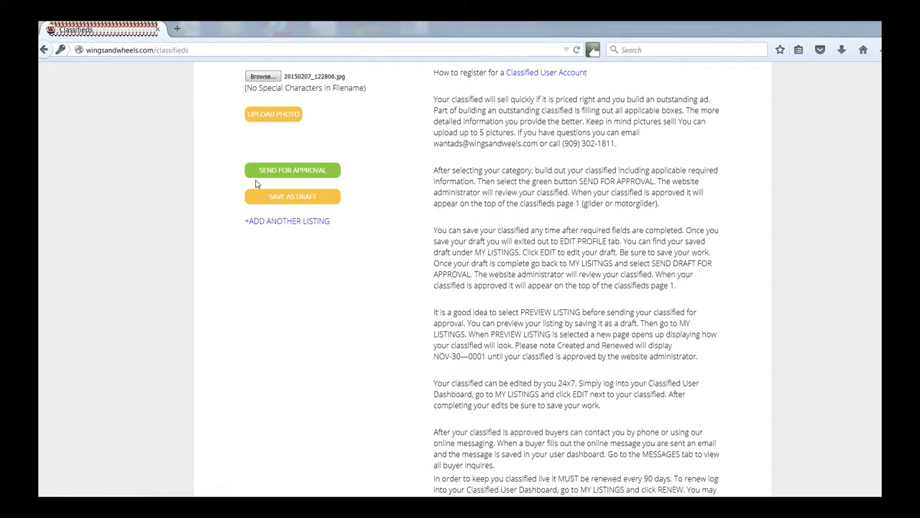
Send the glider listing for approval, acknowledge the alert, and view My Listings.
left_click(293, 173)
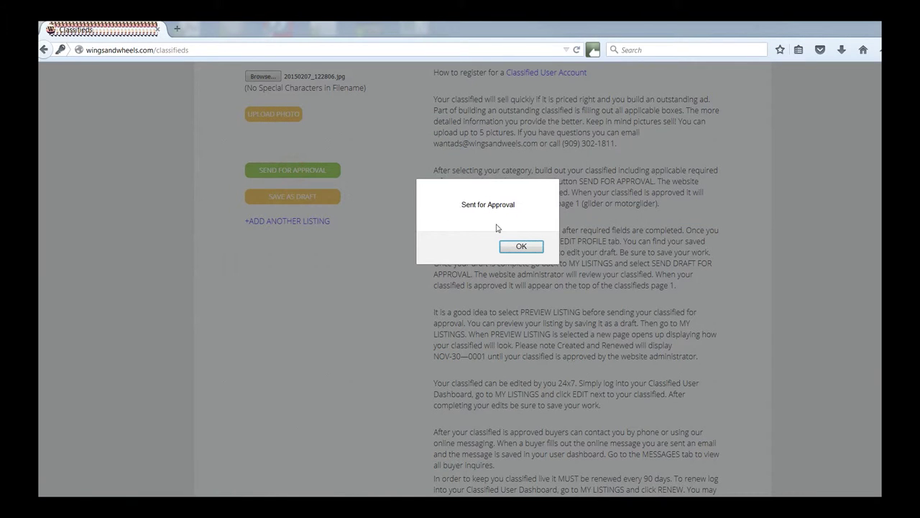
left_click(522, 247)
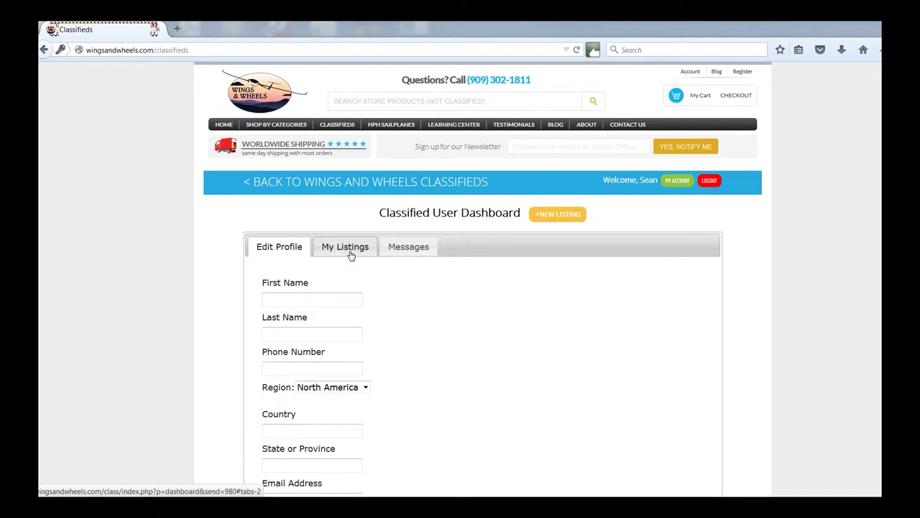
left_click(348, 251)
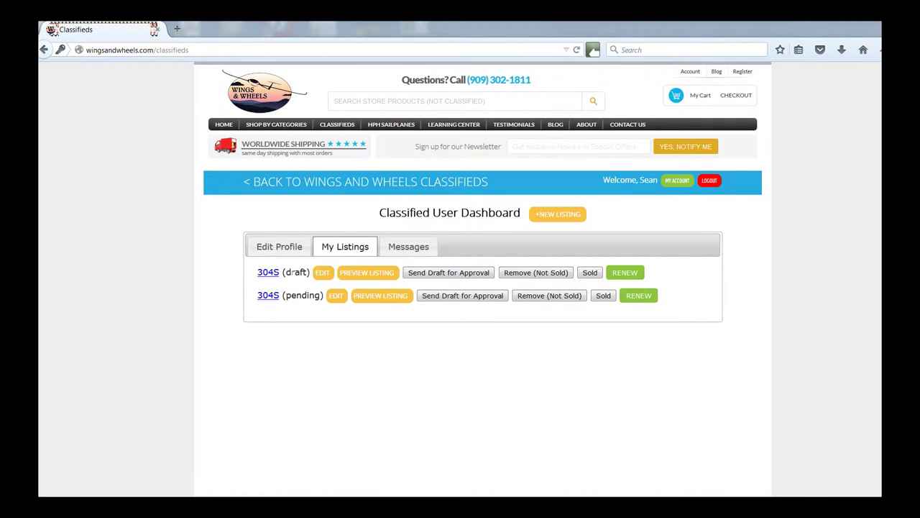
Edit the draft 304S listing and delete its trailer photo.
left_click(323, 276)
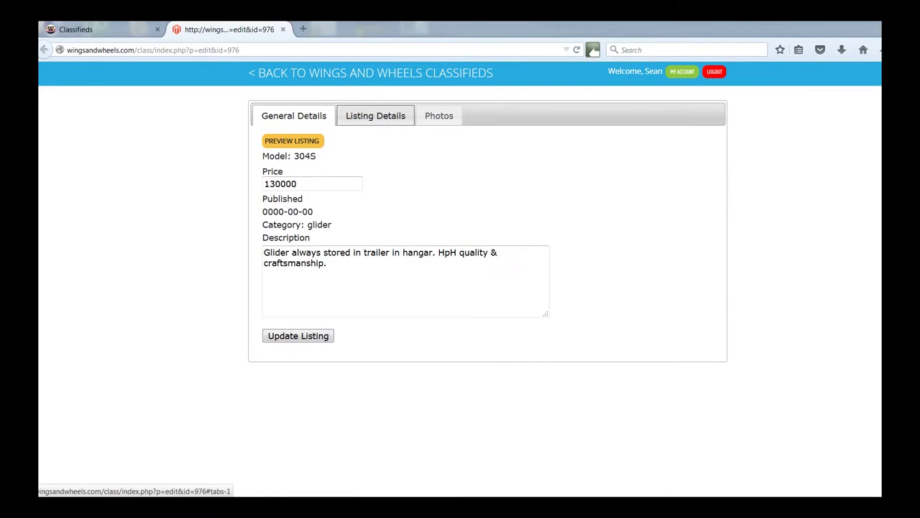
left_click(368, 119)
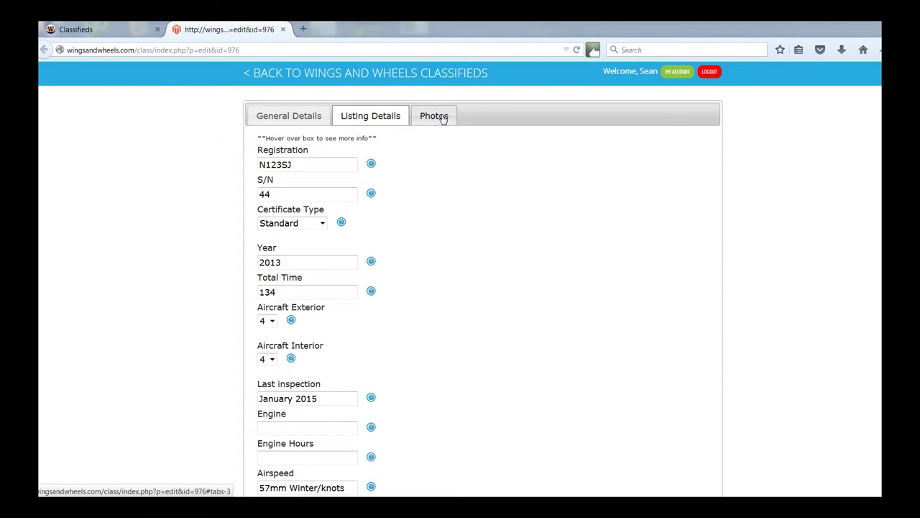
left_click(441, 117)
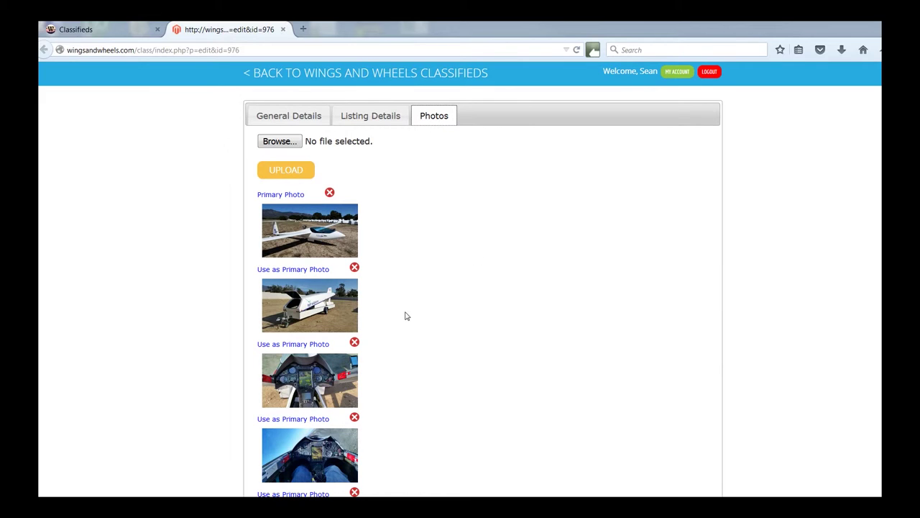
left_click(355, 269)
left_click(482, 247)
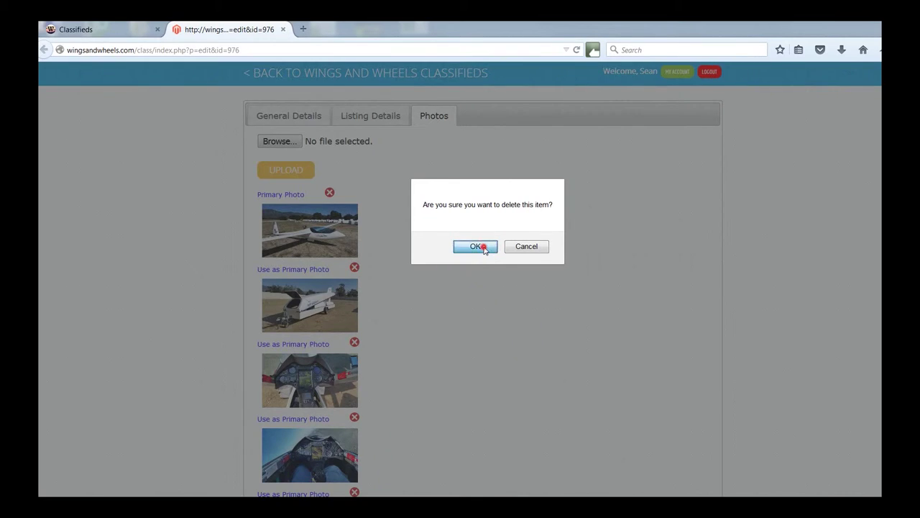
left_click(451, 116)
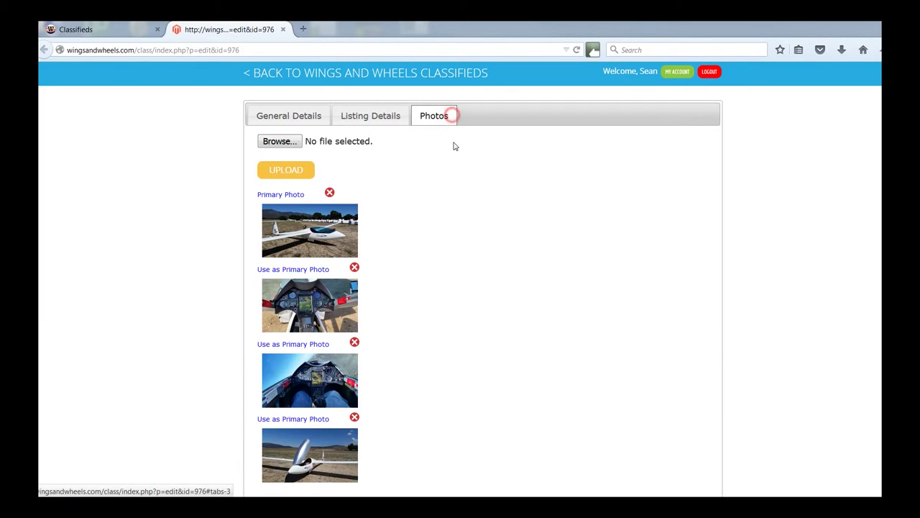
Save the draft's Listing Details again and return to General Details.
left_click(377, 116)
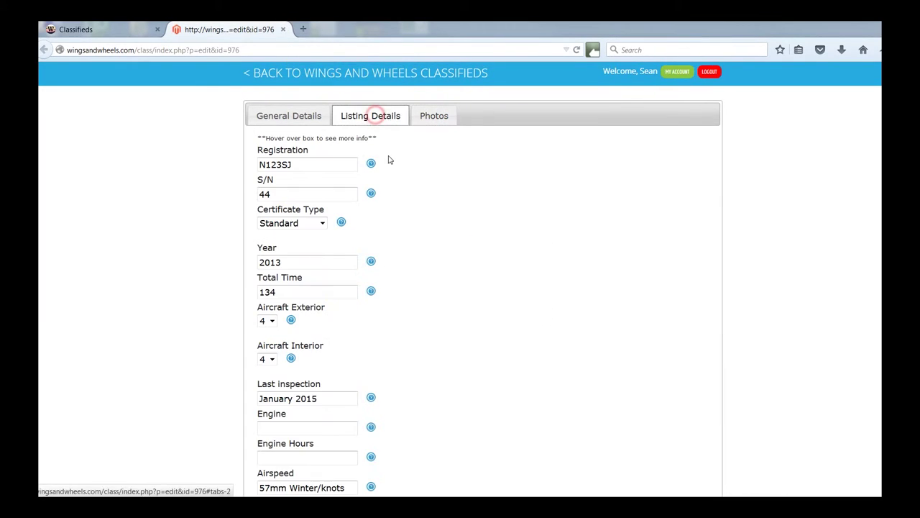
scroll(314, 370, "down", 8)
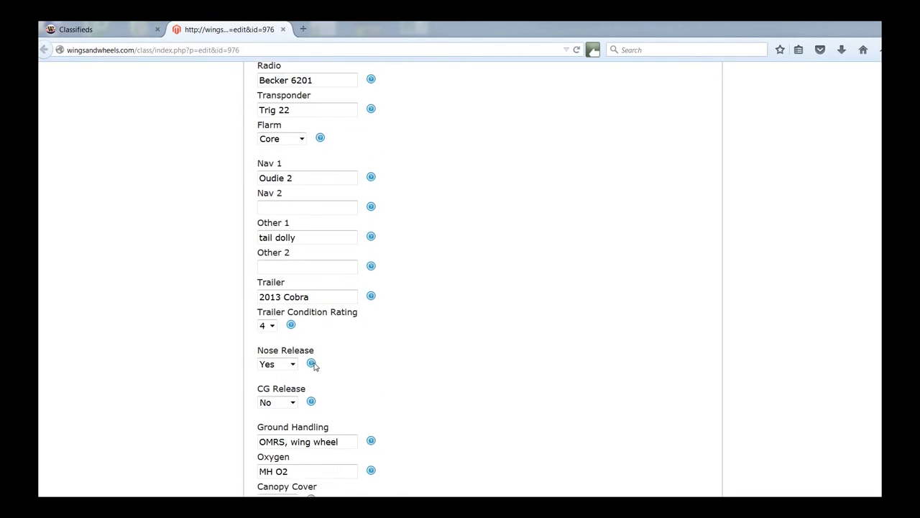
scroll(314, 365, "down", 3)
left_click(285, 465)
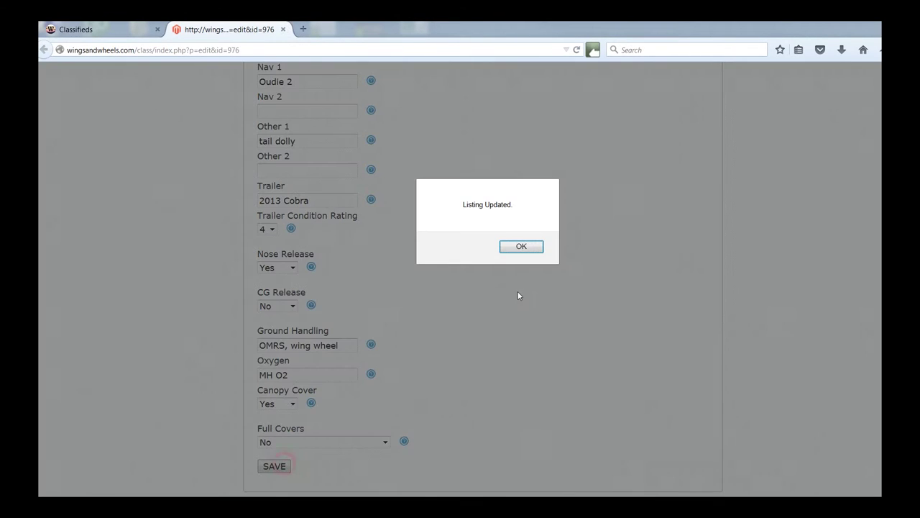
left_click(524, 246)
scroll(534, 271, "up", 8)
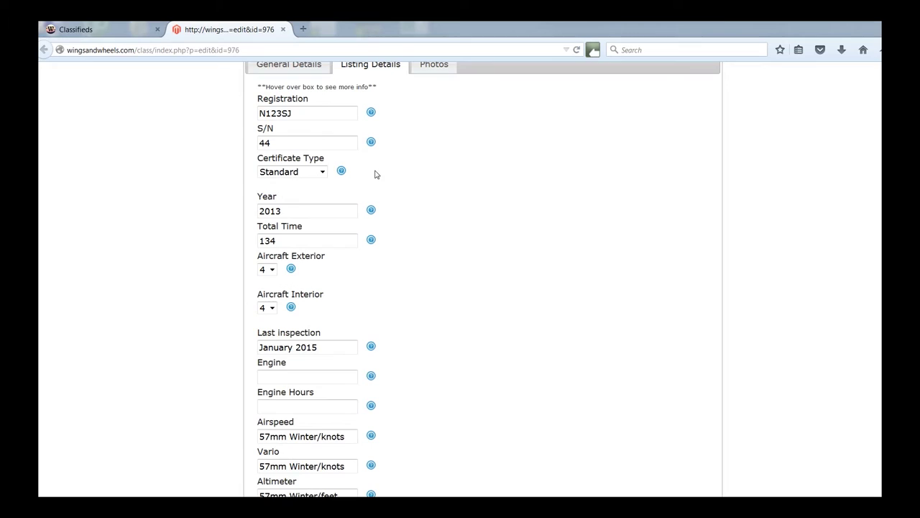
scroll(374, 174, "up", 2)
left_click(307, 116)
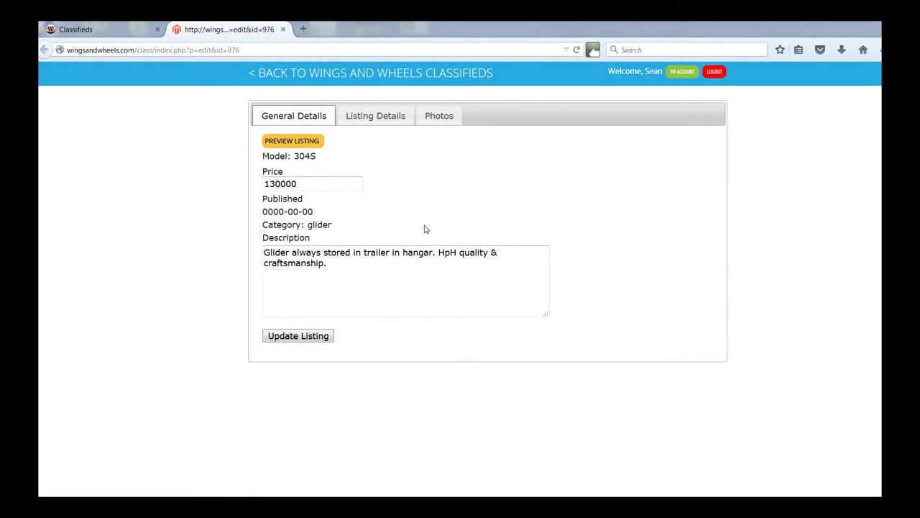
Renew the pending 304S listing from My Listings and confirm both prompts.
left_click(682, 72)
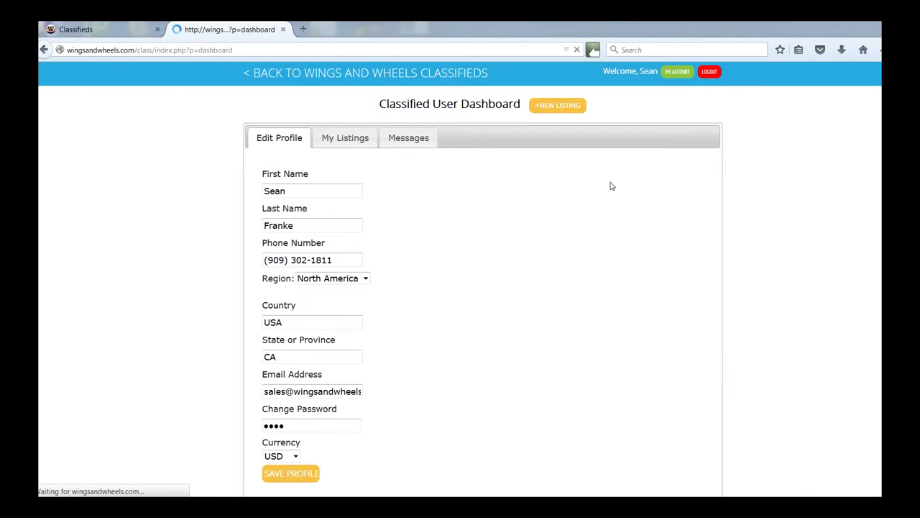
left_click(351, 142)
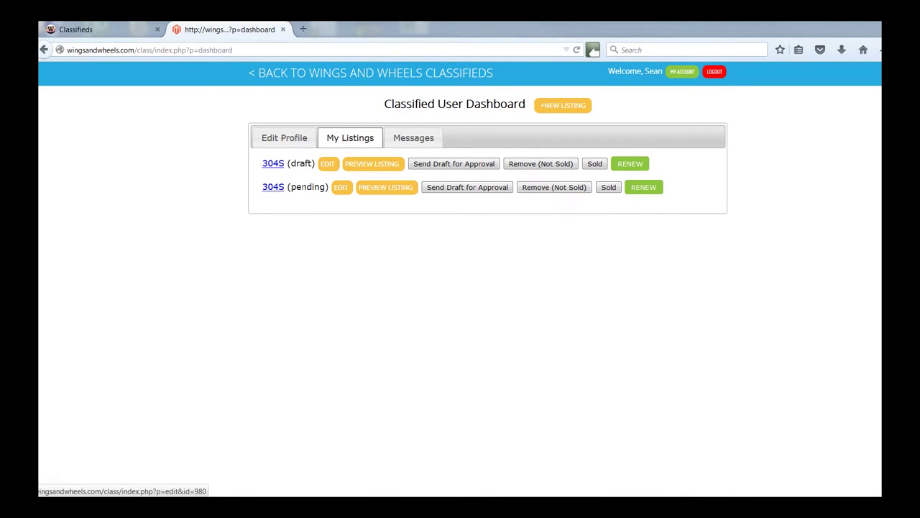
left_click_drag(287, 187, 335, 191)
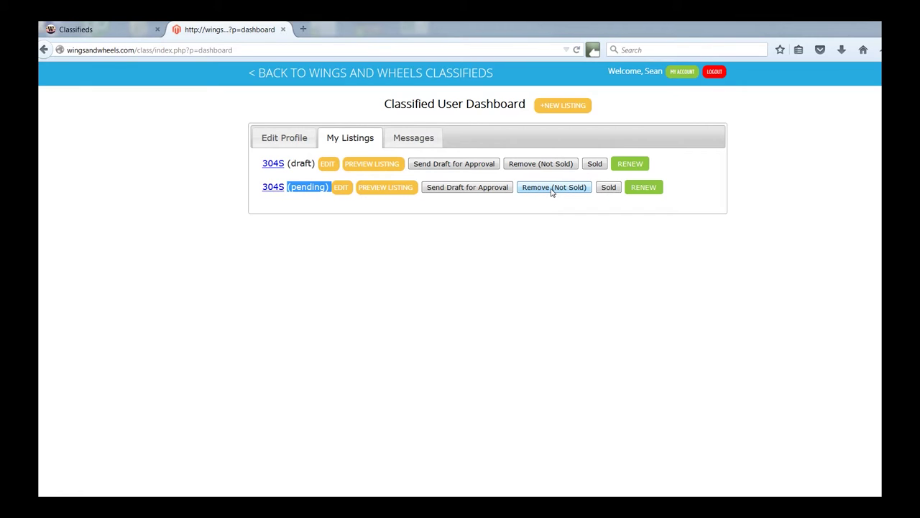
left_click(649, 190)
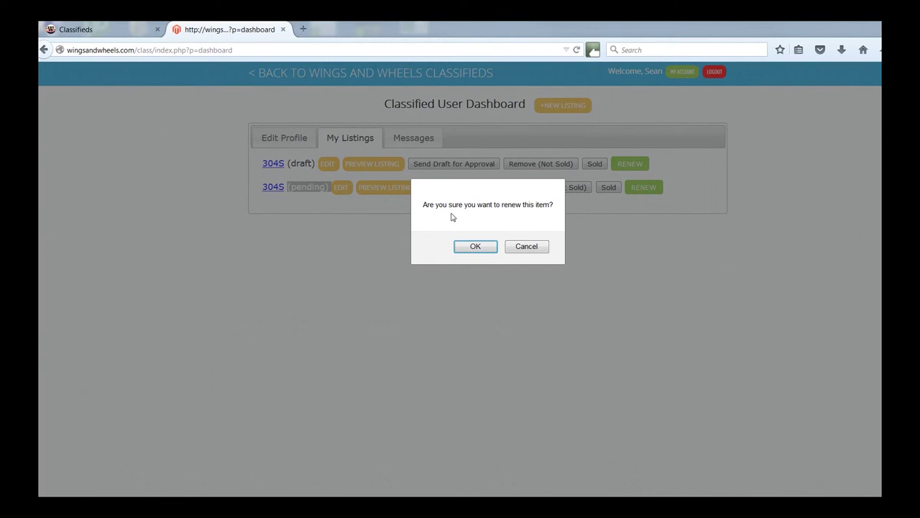
left_click(483, 250)
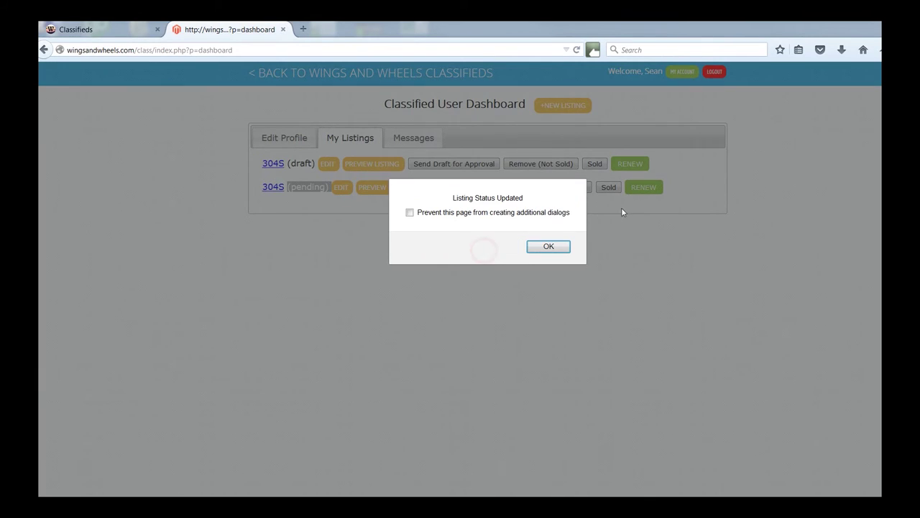
left_click(549, 252)
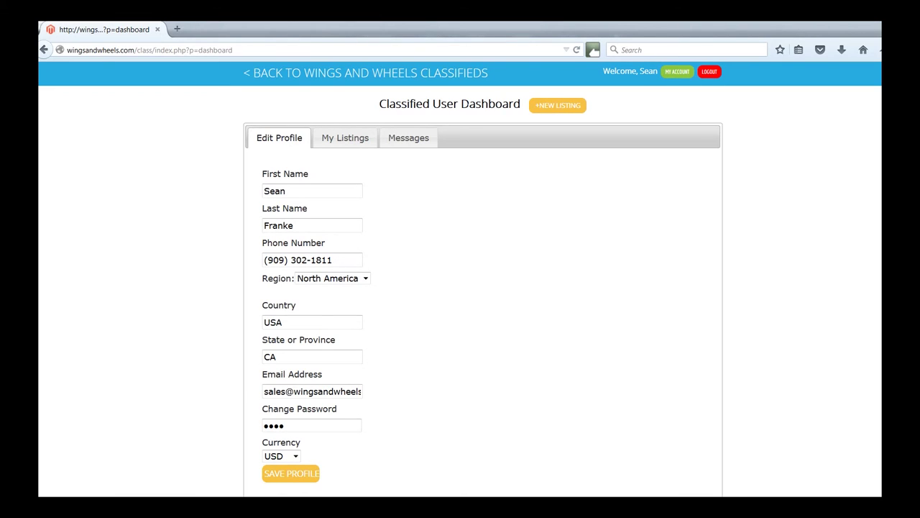
From My Listings, send the draft 304S glider listing for approval and confirm the submission.
left_click(342, 140)
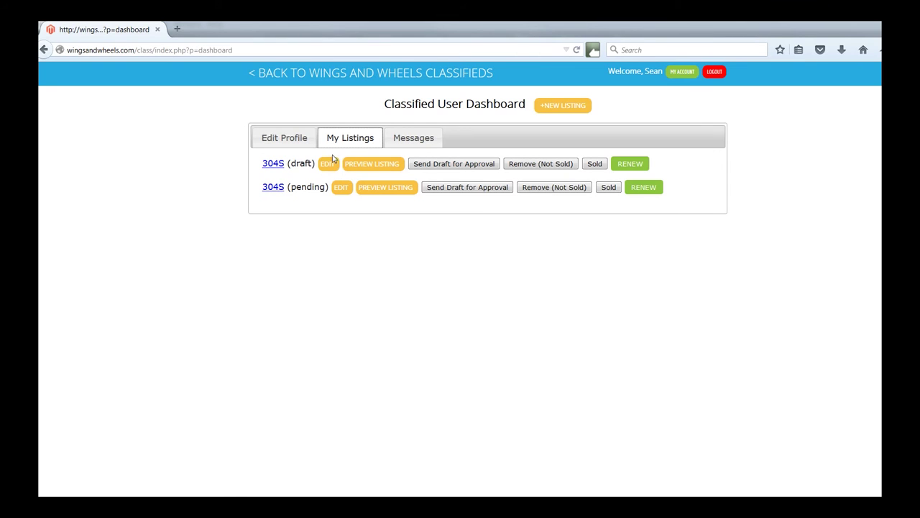
left_click(447, 167)
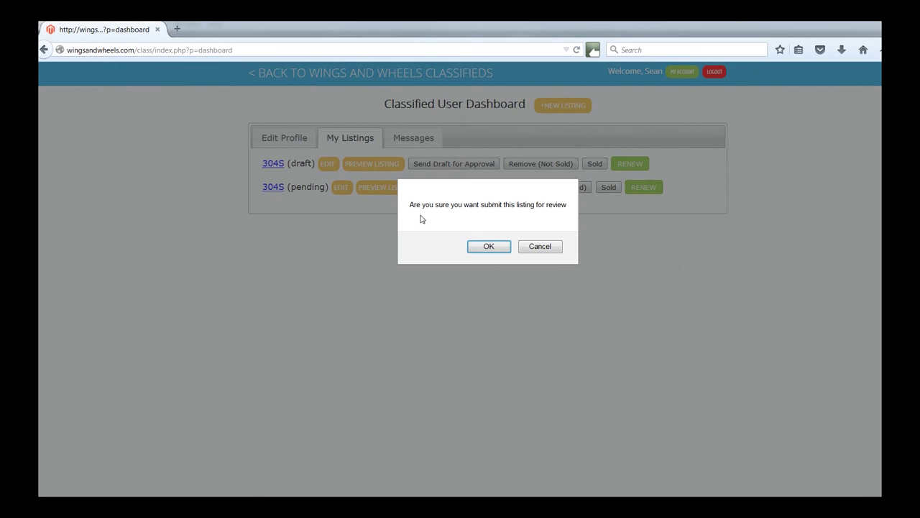
left_click(489, 248)
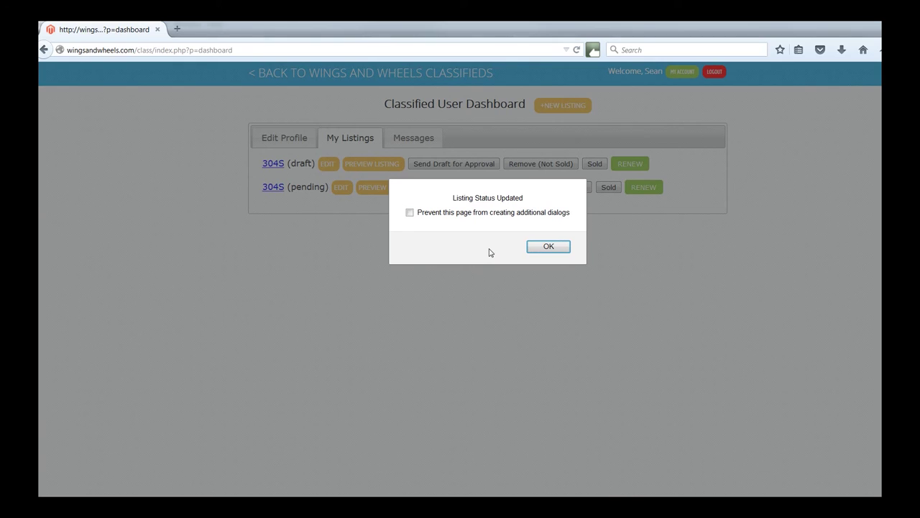